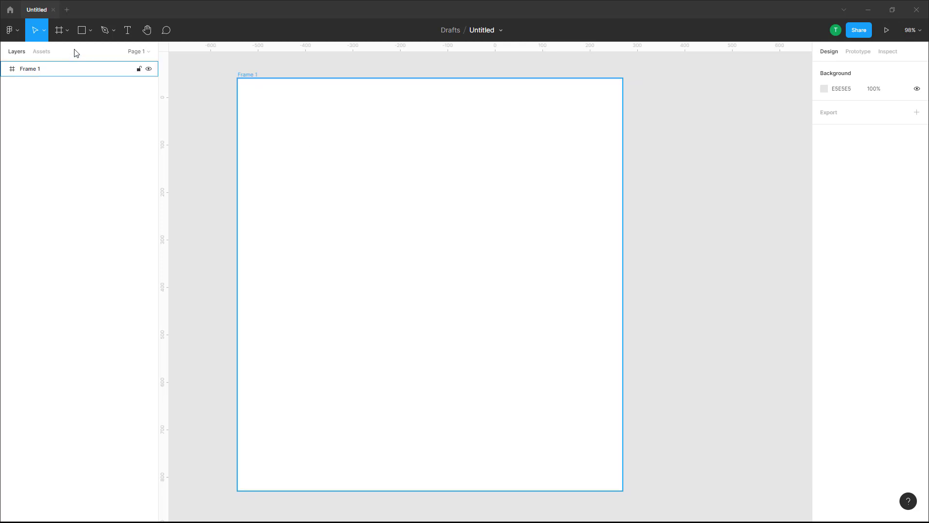
# Step: Draw an ellipse about 383 by 369 in Frame 1 and open a wedge-shaped gap in its right side
pyautogui.click(90, 30)
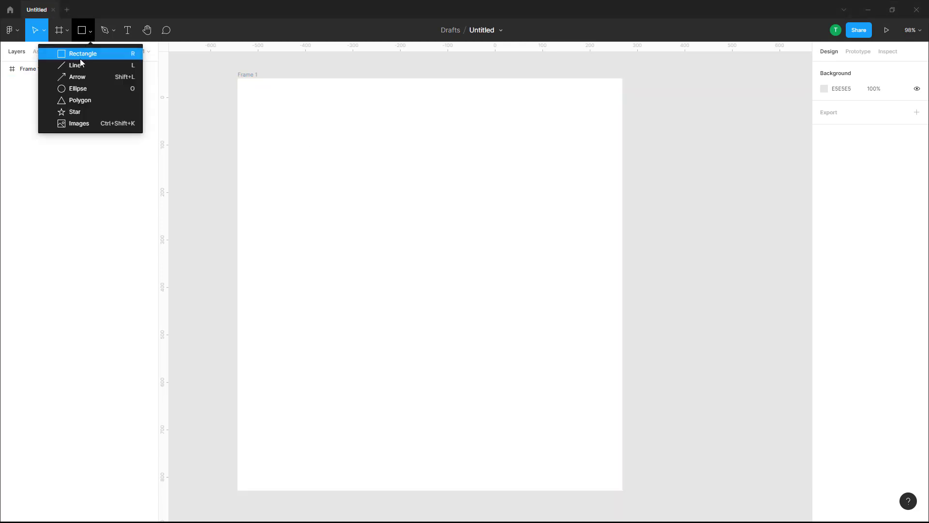
pyautogui.click(79, 89)
pyautogui.moveTo(338, 133); pyautogui.dragTo(434, 251)
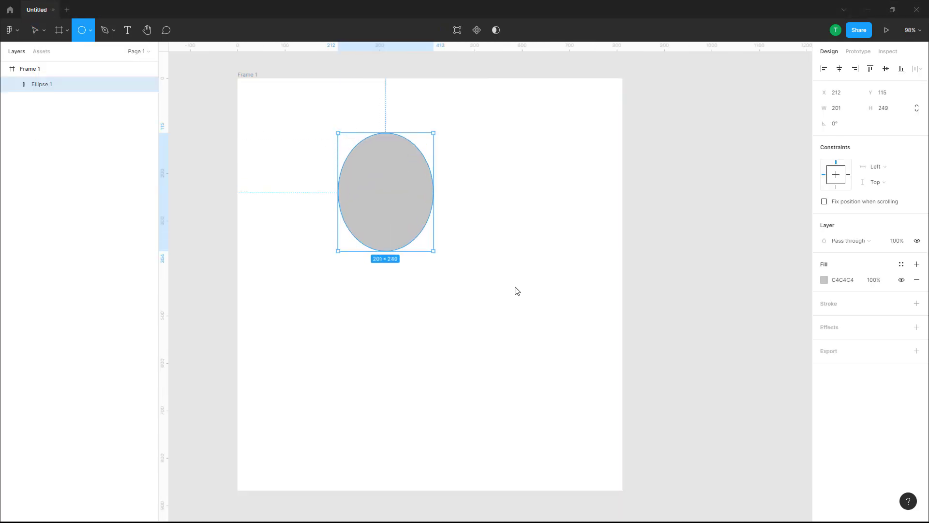
pyautogui.moveTo(516, 288); pyautogui.dragTo(519, 308)
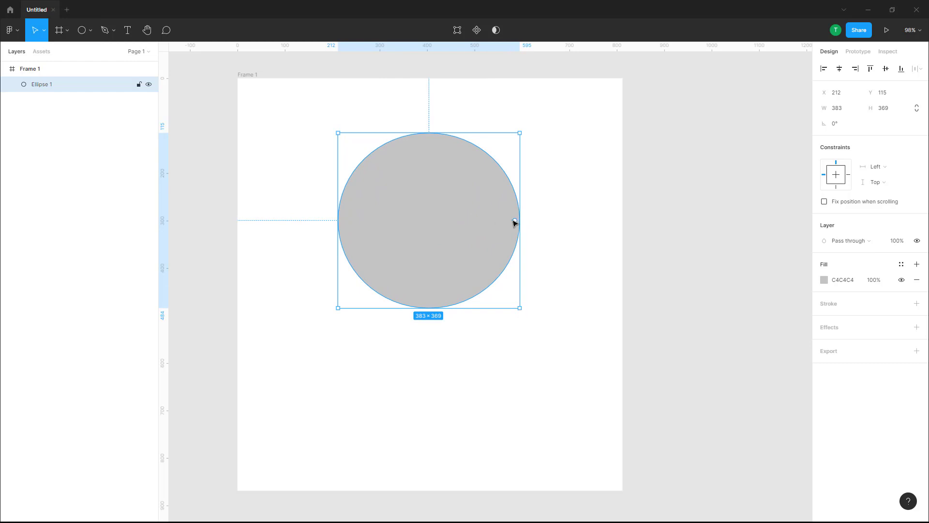
pyautogui.moveTo(514, 222); pyautogui.dragTo(479, 201)
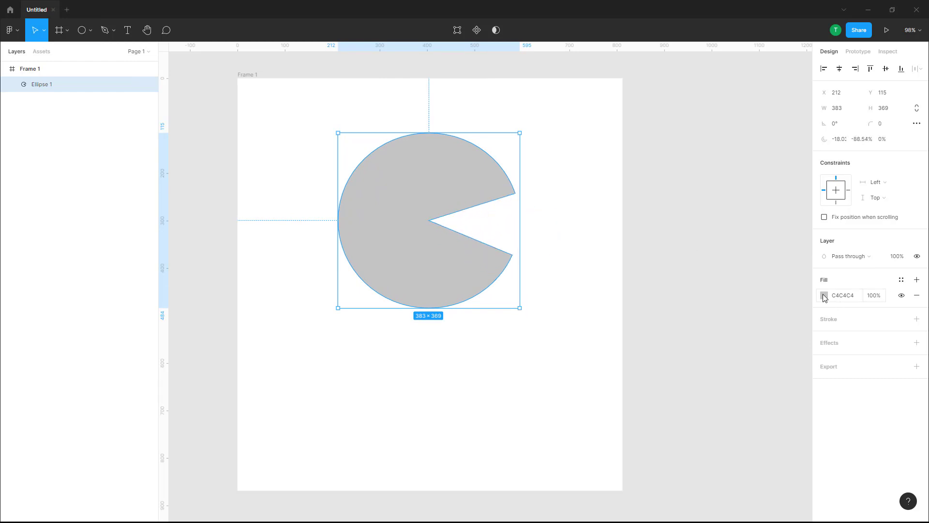
# Step: Fill the cut ellipse with red F20000 and change the fill type to a radial gradient
pyautogui.click(825, 296)
pyautogui.moveTo(788, 296); pyautogui.dragTo(812, 284)
pyautogui.click(722, 269)
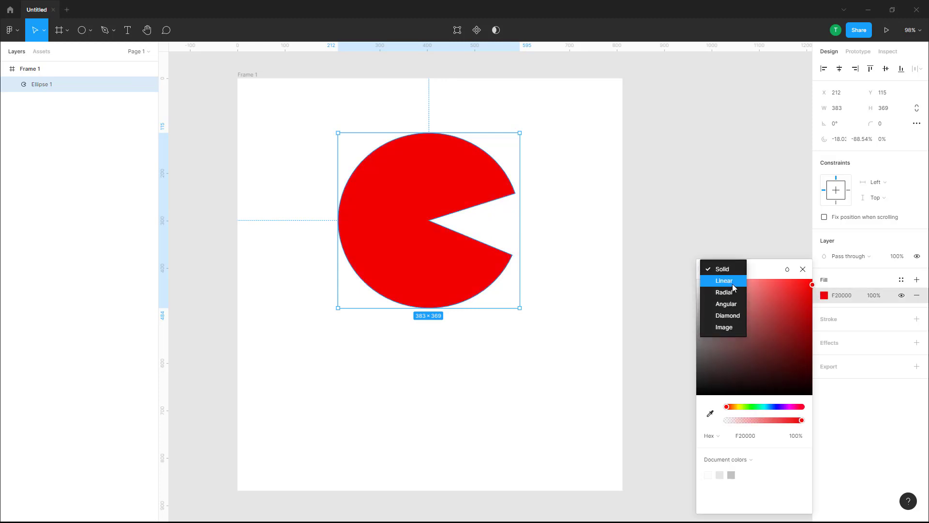
pyautogui.click(728, 293)
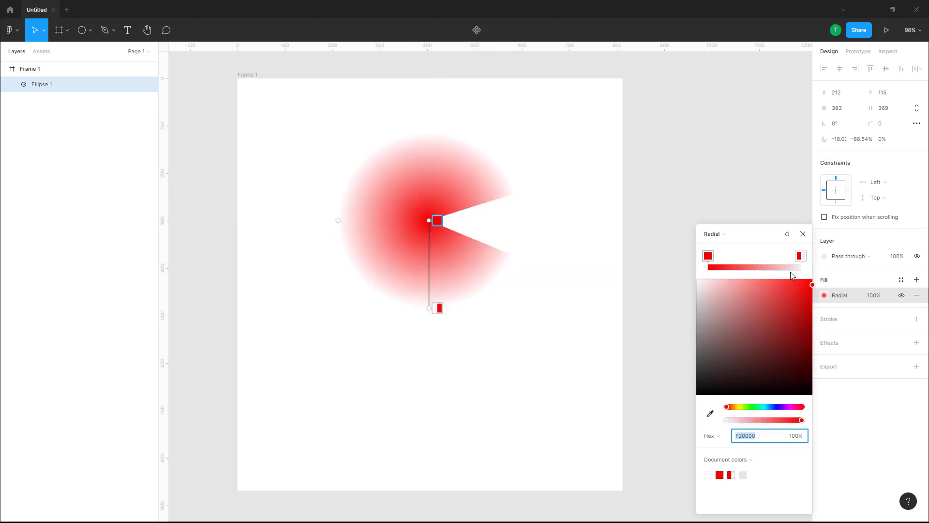
# Step: Set the radial gradient's outer stop to black 000000 at 100% opacity and pull it slightly towards the centre
pyautogui.click(800, 256)
pyautogui.click(765, 407)
pyautogui.moveTo(762, 355); pyautogui.dragTo(817, 405)
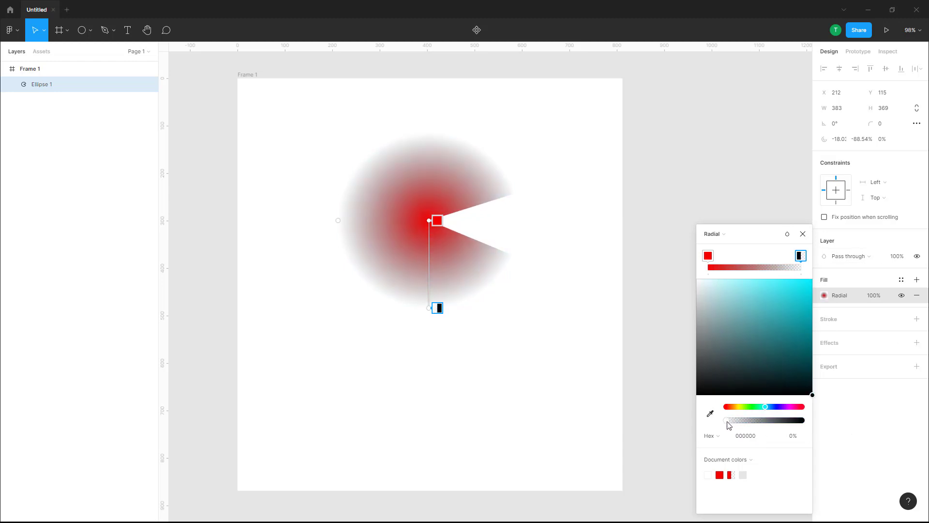
pyautogui.moveTo(729, 424); pyautogui.dragTo(834, 425)
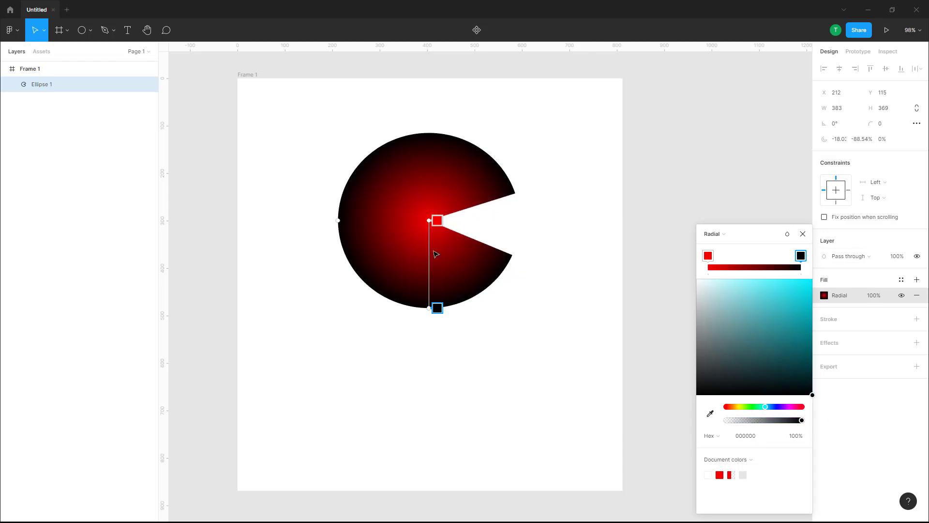
pyautogui.moveTo(438, 308); pyautogui.dragTo(437, 295)
pyautogui.click(803, 234)
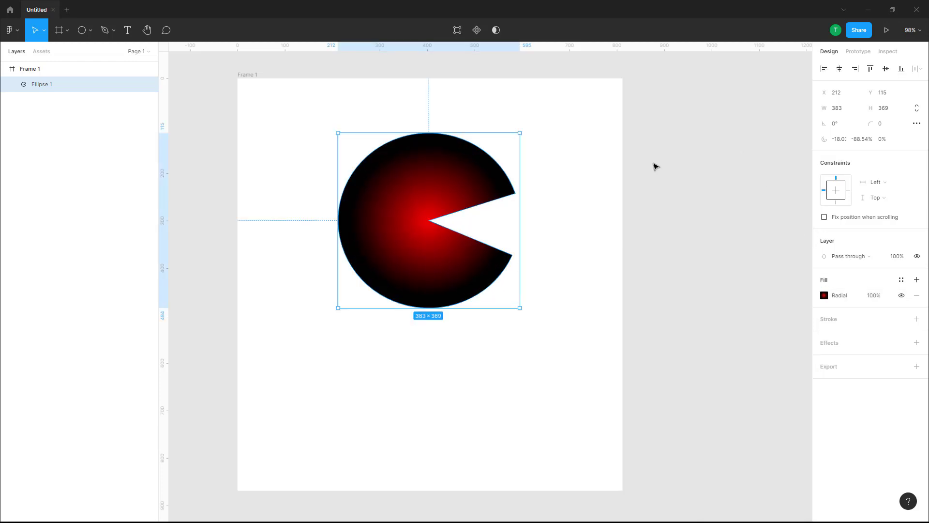
# Step: Review the copy and paste options for the cut ellipse and move it to the frame's upper-left area, about X 32, Y 66
pyautogui.click(653, 166)
pyautogui.moveTo(416, 169); pyautogui.dragTo(422, 216)
pyautogui.rightClick(435, 203)
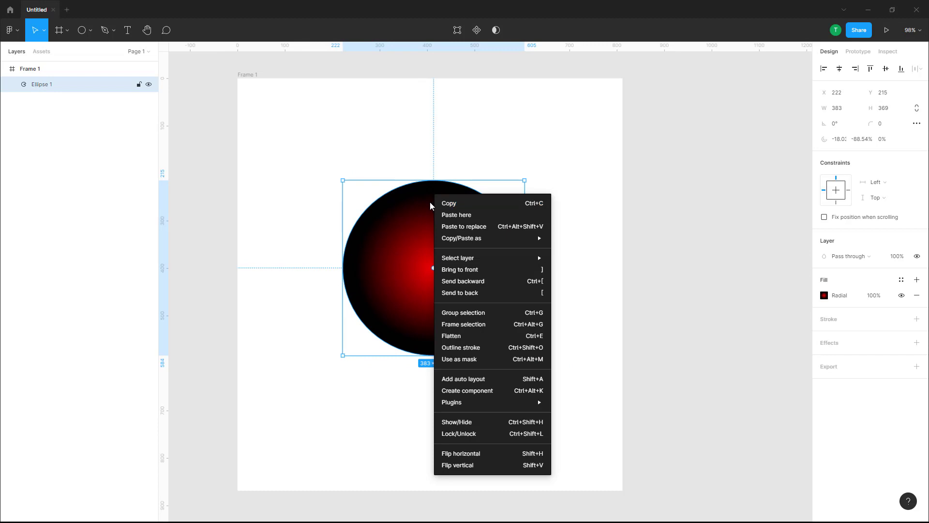
pyautogui.moveTo(456, 243)
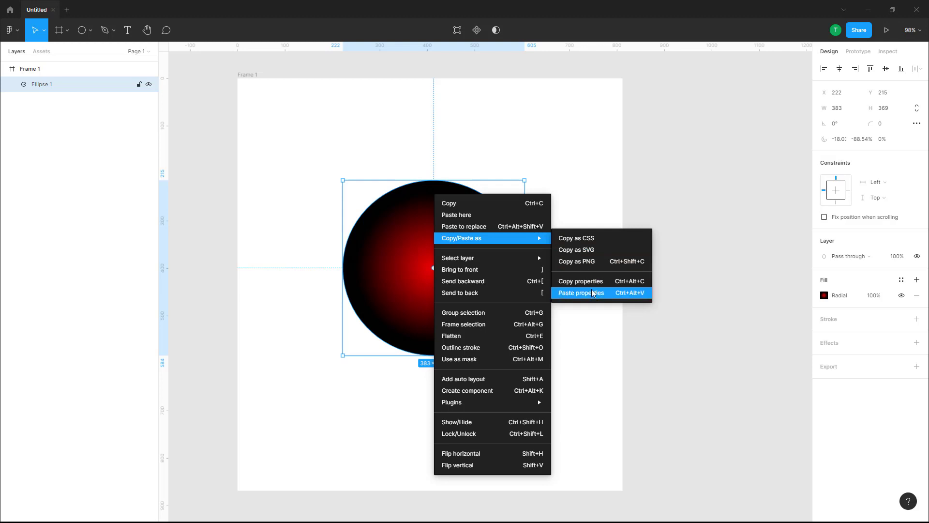
pyautogui.click(402, 240)
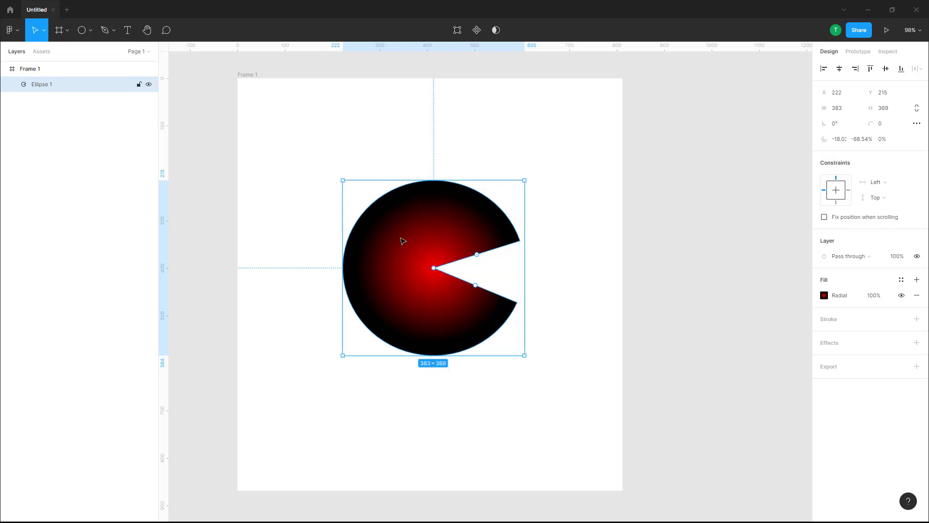
pyautogui.moveTo(411, 256); pyautogui.dragTo(311, 188)
# Step: Draw a second ellipse about 297 by 302 in the lower-right area of the frame
pyautogui.click(91, 30)
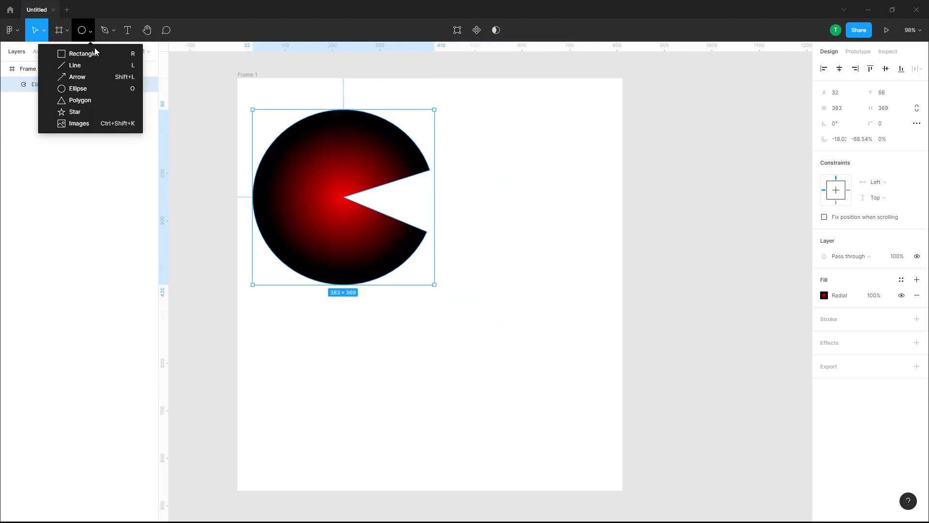
pyautogui.click(92, 89)
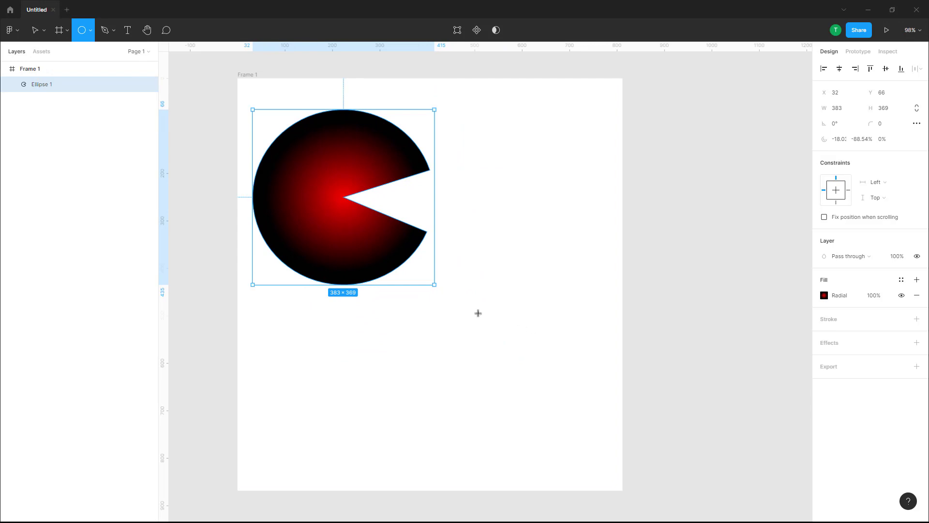
pyautogui.moveTo(459, 303); pyautogui.dragTo(599, 447)
# Step: Copy the cut ellipse's properties onto the grey ellipse and shift that ellipse slightly up and to the left
pyautogui.click(374, 188)
pyautogui.rightClick(345, 161)
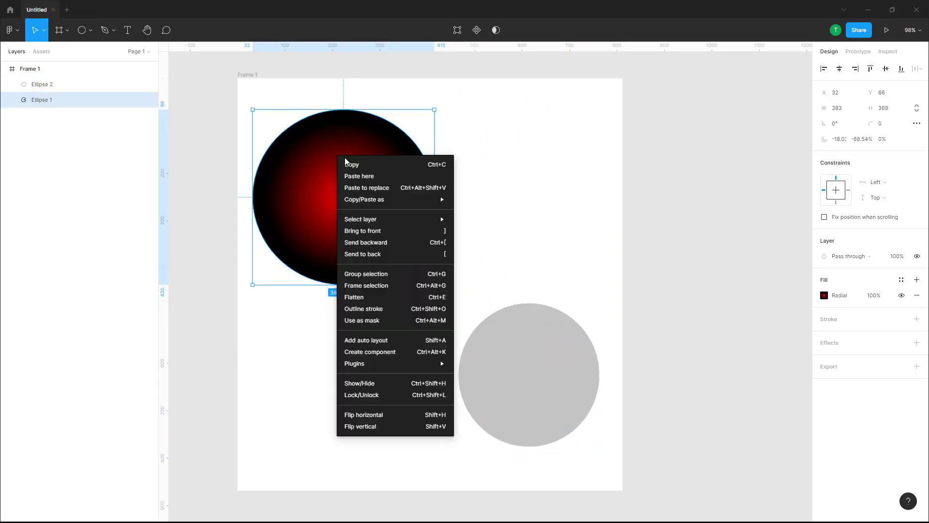
pyautogui.moveTo(380, 202)
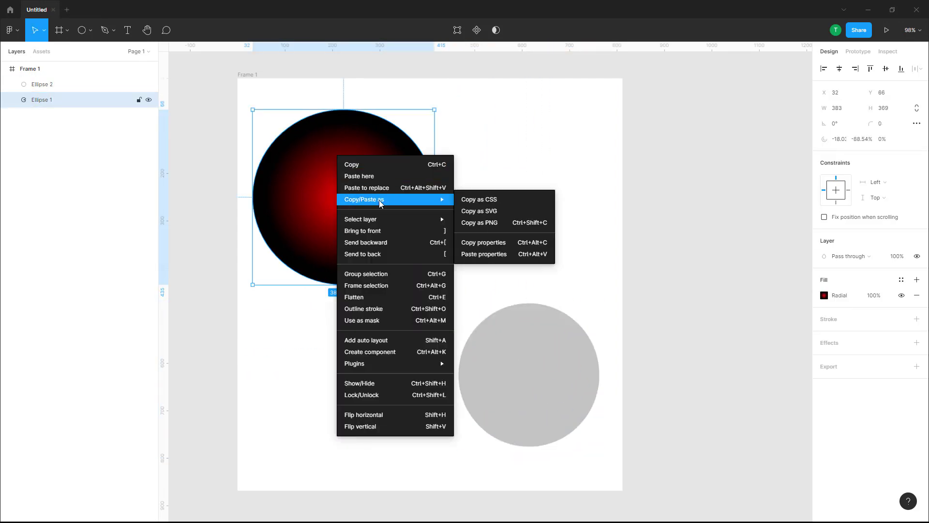
pyautogui.click(523, 242)
pyautogui.click(500, 344)
pyautogui.moveTo(500, 345); pyautogui.dragTo(486, 326)
pyautogui.rightClick(482, 327)
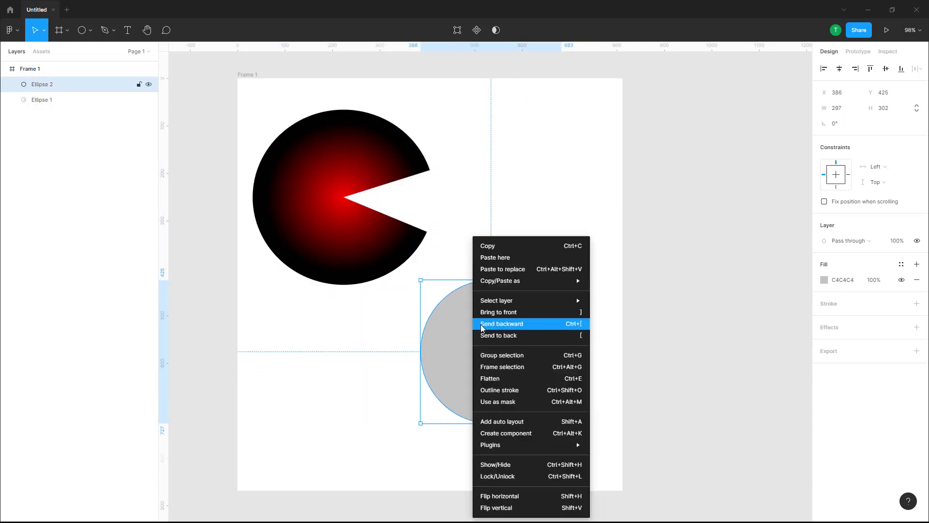
pyautogui.moveTo(545, 282)
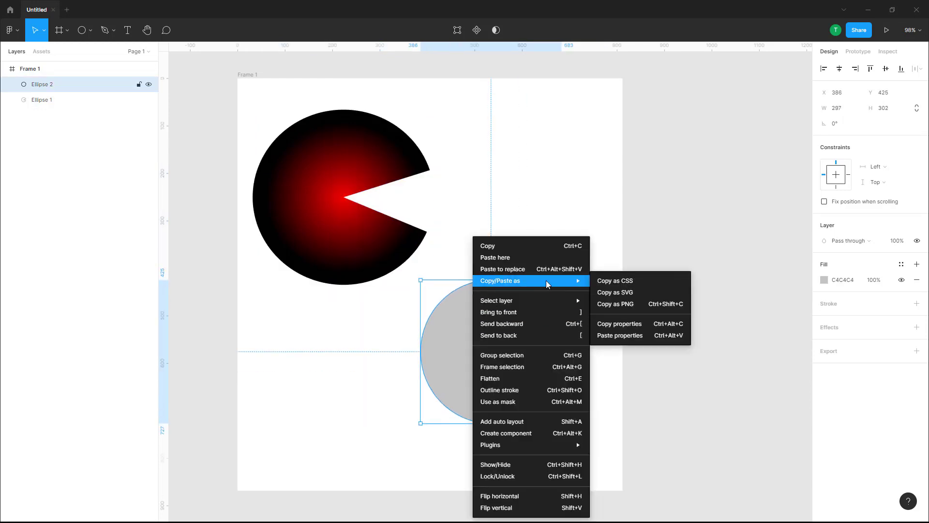
pyautogui.click(623, 336)
pyautogui.moveTo(519, 325); pyautogui.dragTo(508, 318)
# Step: Move the cut ellipse to about X 23, Y 46 and widen its wedge to a sweep of about -87.5%
pyautogui.click(374, 152)
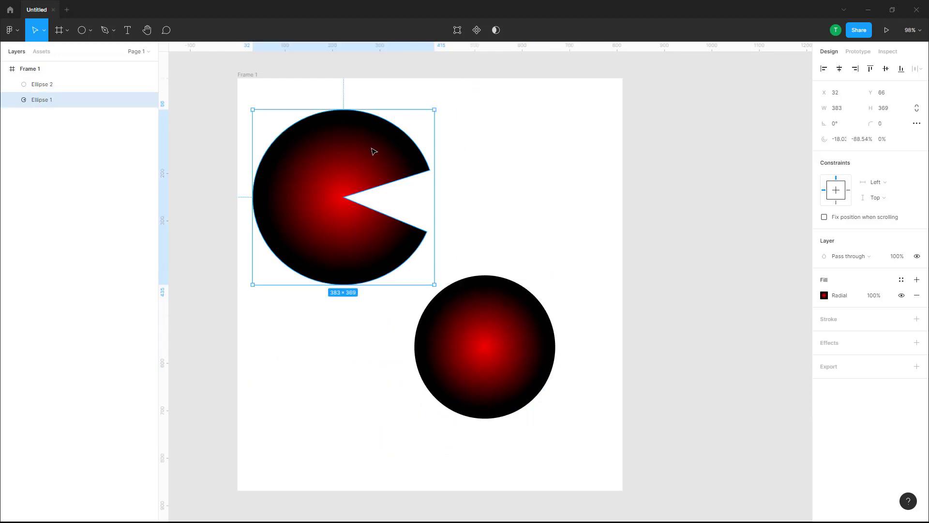
pyautogui.moveTo(374, 152); pyautogui.dragTo(370, 142)
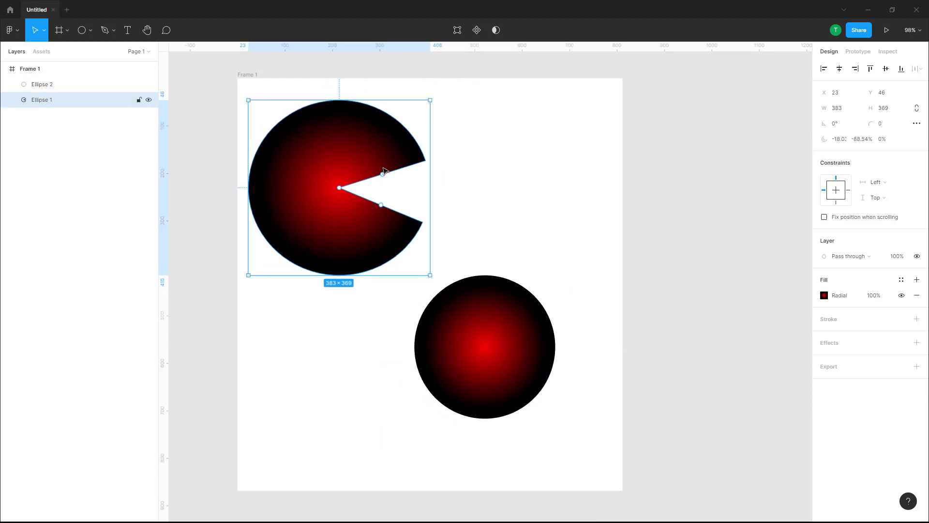
pyautogui.moveTo(380, 207)
pyautogui.mouseDown()
pyautogui.moveTo(381, 220)
pyautogui.moveTo(381, 211)
pyautogui.mouseUp()
pyautogui.moveTo(383, 175); pyautogui.dragTo(381, 170)
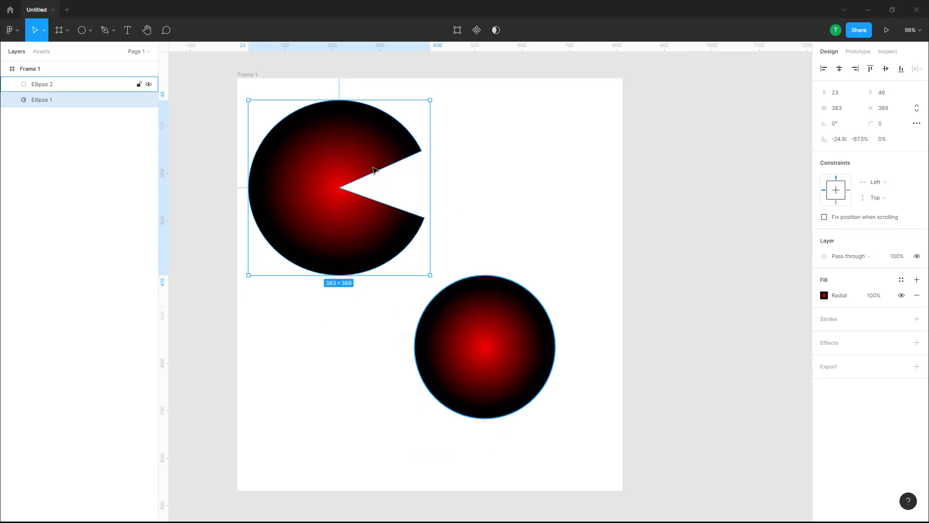
# Step: Move the full ellipse to about X 144, Y 465 and draw a rectangle about 281 by 313 at the frame's right side
pyautogui.moveTo(464, 374); pyautogui.dragTo(355, 398)
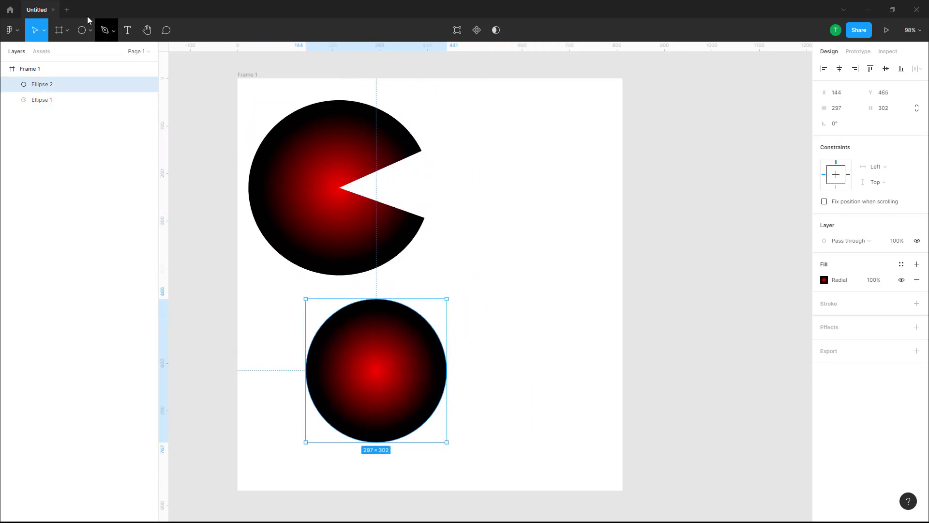
pyautogui.click(67, 30)
pyautogui.click(90, 31)
pyautogui.click(89, 52)
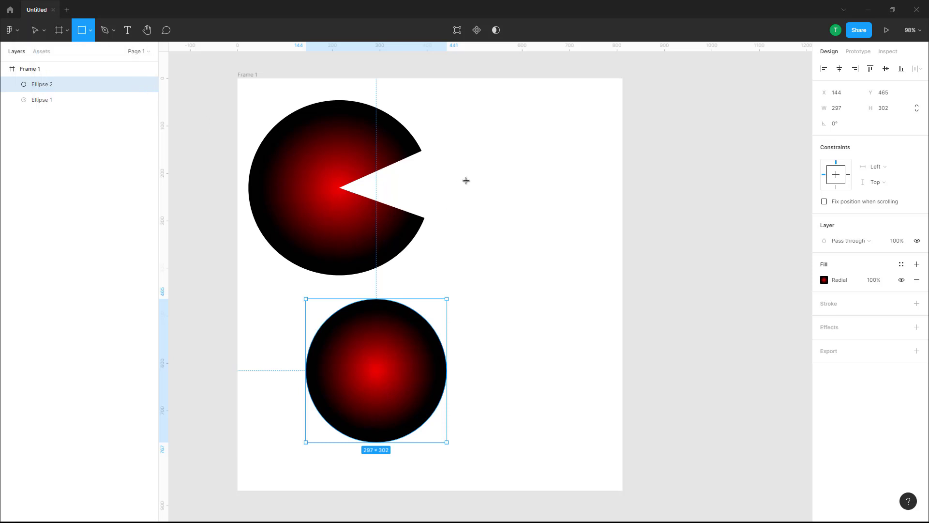
pyautogui.moveTo(466, 181); pyautogui.dragTo(600, 328)
# Step: Paste the copied properties onto the grey rectangle and move it down to about Y 291
pyautogui.rightClick(532, 221)
pyautogui.moveTo(629, 264)
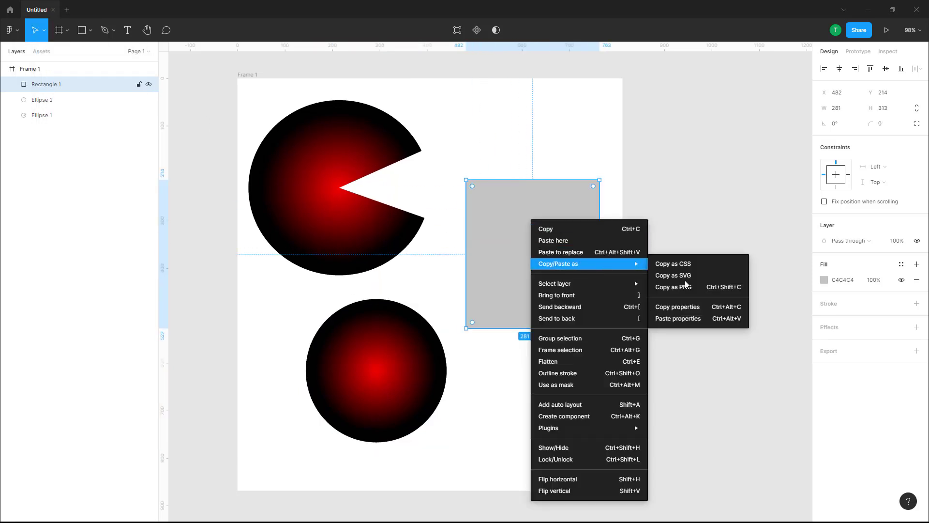
pyautogui.click(693, 322)
pyautogui.moveTo(562, 224); pyautogui.dragTo(558, 261)
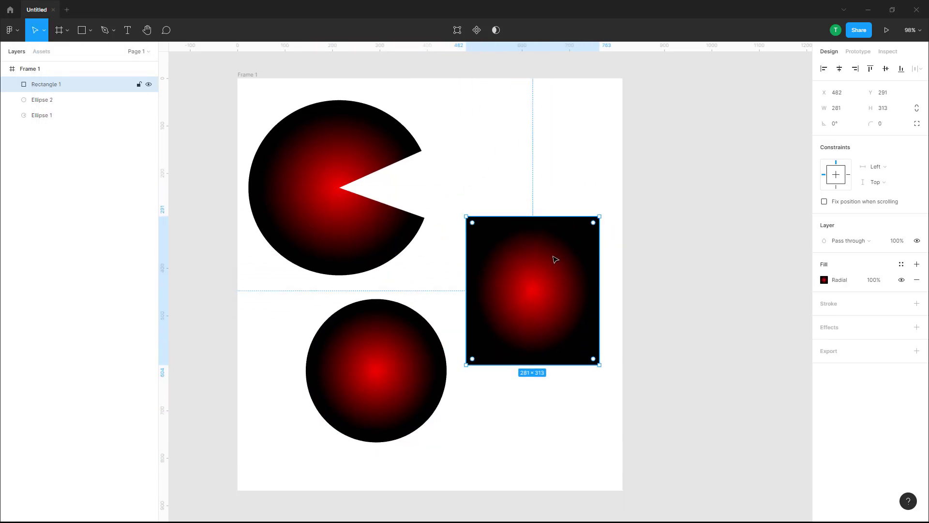
# Step: Copy the cut ellipse as CSS code
pyautogui.click(331, 148)
pyautogui.rightClick(328, 135)
pyautogui.moveTo(375, 180)
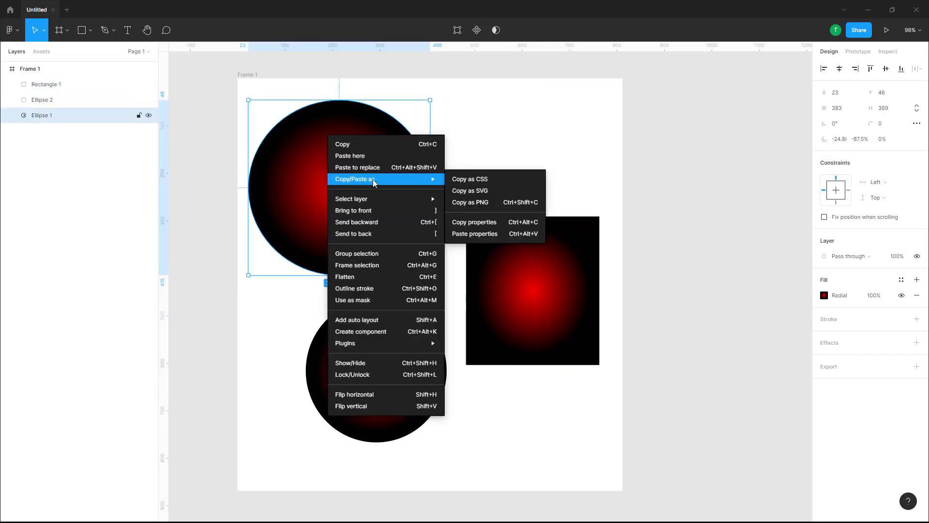
pyautogui.click(495, 181)
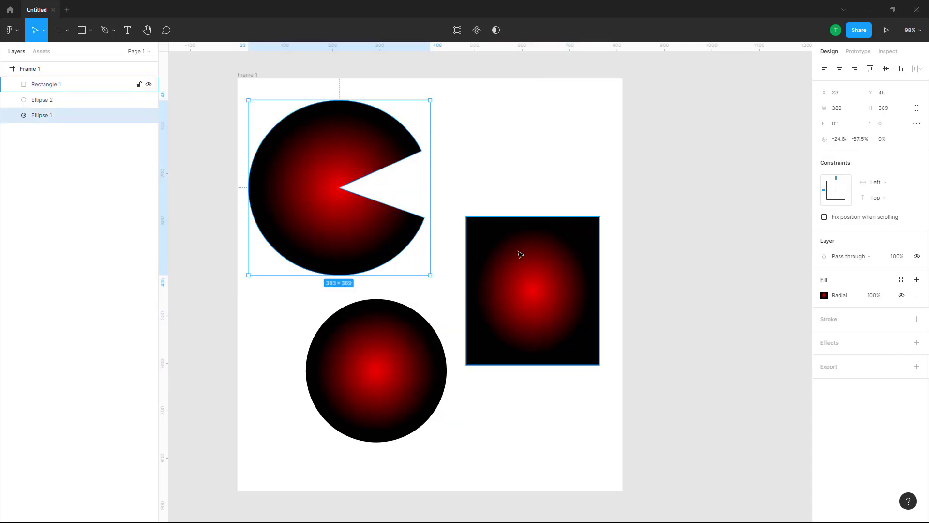
# Step: Move the rectangle to about X 397, Y 519 and paste the copied CSS into a new text box about 517 by 425 above it
pyautogui.moveTo(530, 294)
pyautogui.mouseDown()
pyautogui.moveTo(510, 386)
pyautogui.moveTo(491, 402)
pyautogui.mouseUp()
pyautogui.press('t')
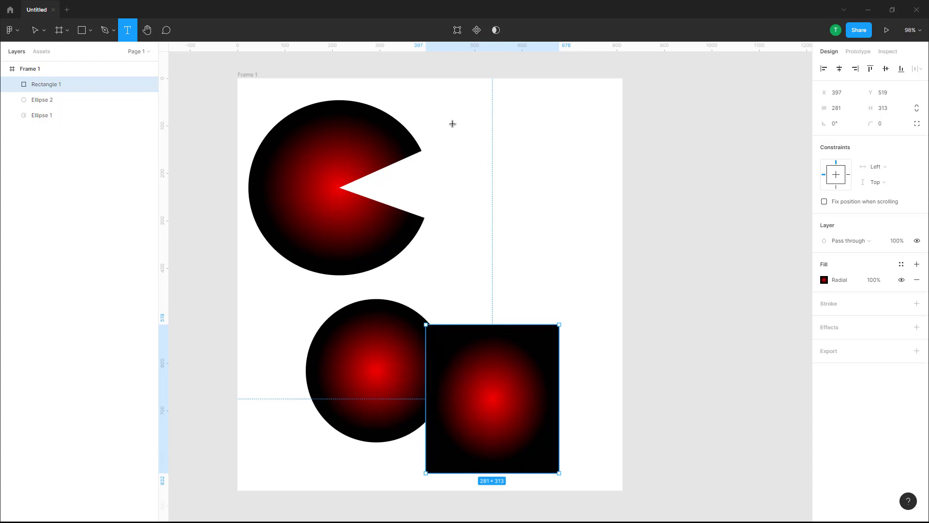
pyautogui.moveTo(448, 119); pyautogui.dragTo(623, 259)
pyautogui.rightClick(518, 145)
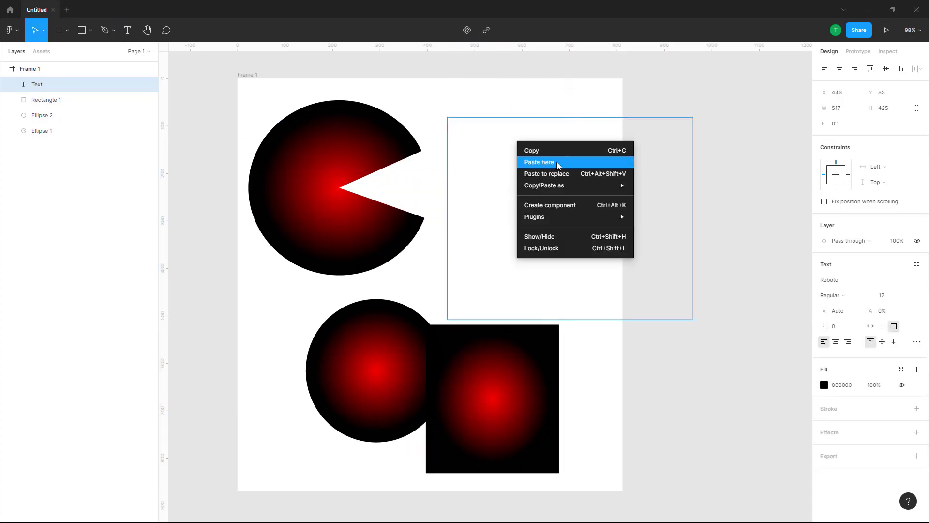
pyautogui.click(556, 162)
pyautogui.press('Escape')
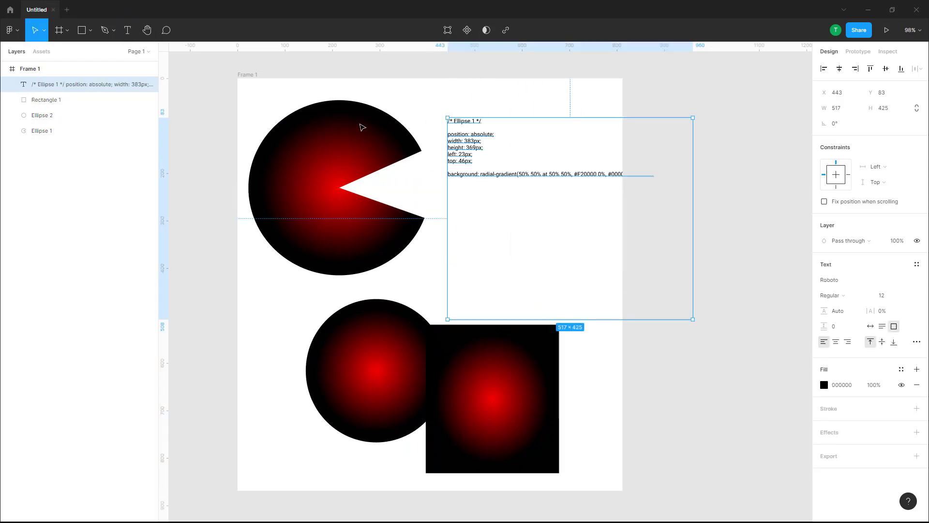
# Step: Reposition the cut ellipse to about X 14, Y 66 and the CSS text box to about X 466, Y 128
pyautogui.click(333, 195)
pyautogui.moveTo(286, 200); pyautogui.dragTo(288, 208)
pyautogui.moveTo(331, 134)
pyautogui.mouseDown()
pyautogui.moveTo(332, 158)
pyautogui.moveTo(322, 134)
pyautogui.mouseUp()
pyautogui.click(482, 156)
pyautogui.click(475, 146)
pyautogui.moveTo(474, 148); pyautogui.dragTo(485, 169)
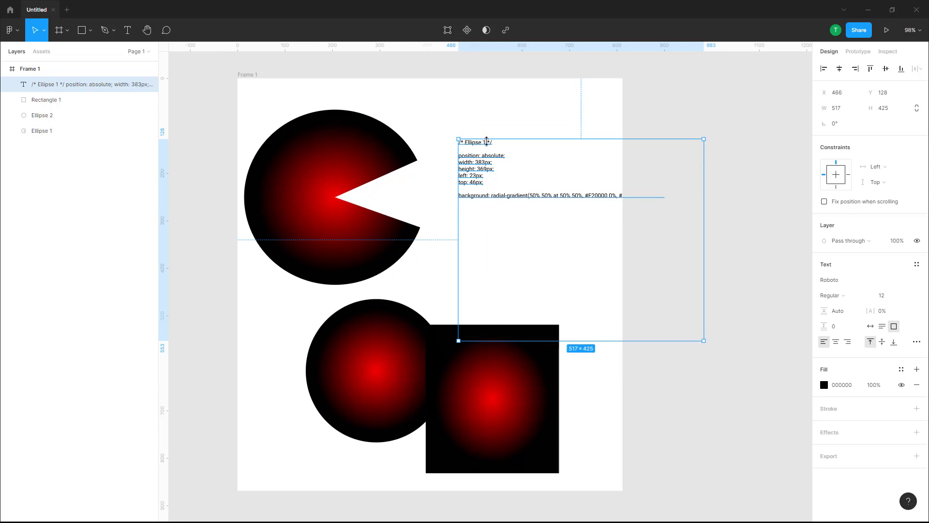
# Step: Copy the cut ellipse as SVG
pyautogui.click(334, 194)
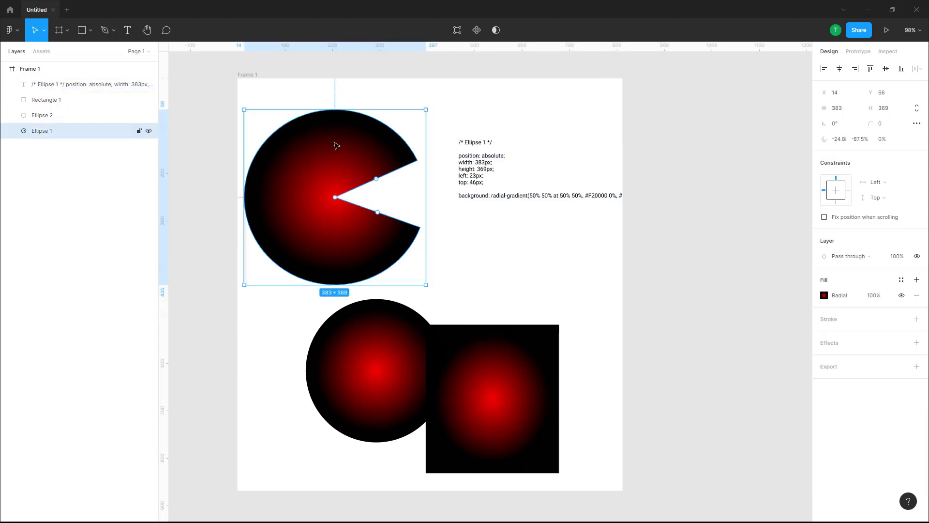
pyautogui.rightClick(329, 140)
pyautogui.moveTo(368, 182)
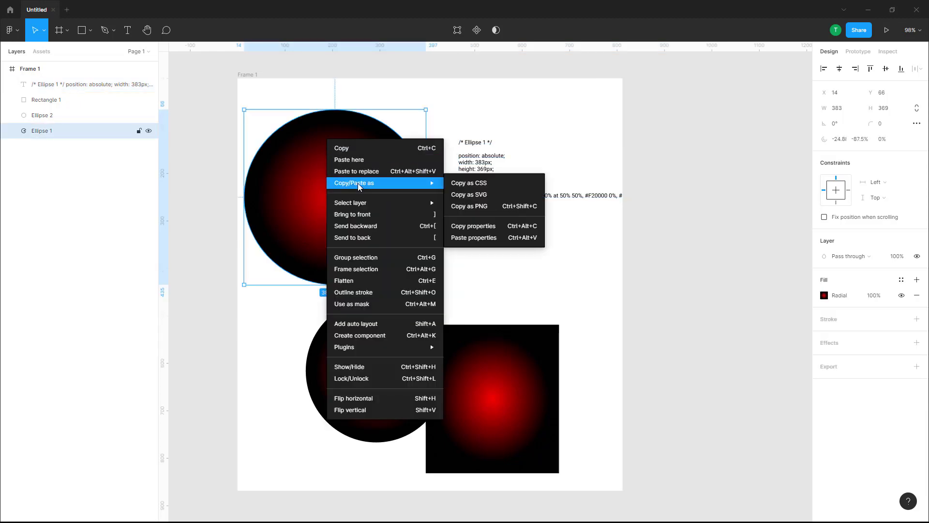
pyautogui.click(473, 200)
# Step: Move the CSS text box down over the rectangle and paste the SVG copy beside the cut ellipse at X 425, Y 66
pyautogui.moveTo(431, 156); pyautogui.dragTo(488, 339)
pyautogui.rightClick(503, 175)
pyautogui.click(539, 195)
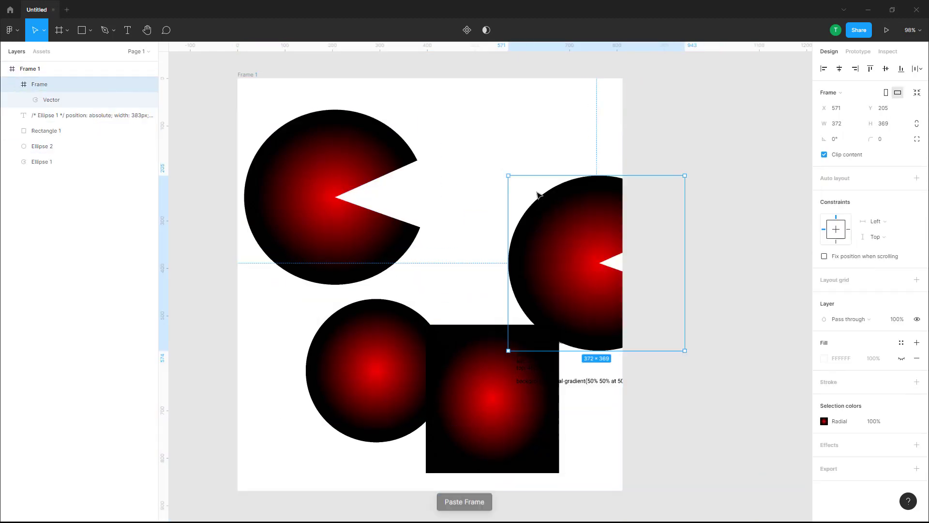
pyautogui.moveTo(553, 199); pyautogui.dragTo(516, 194)
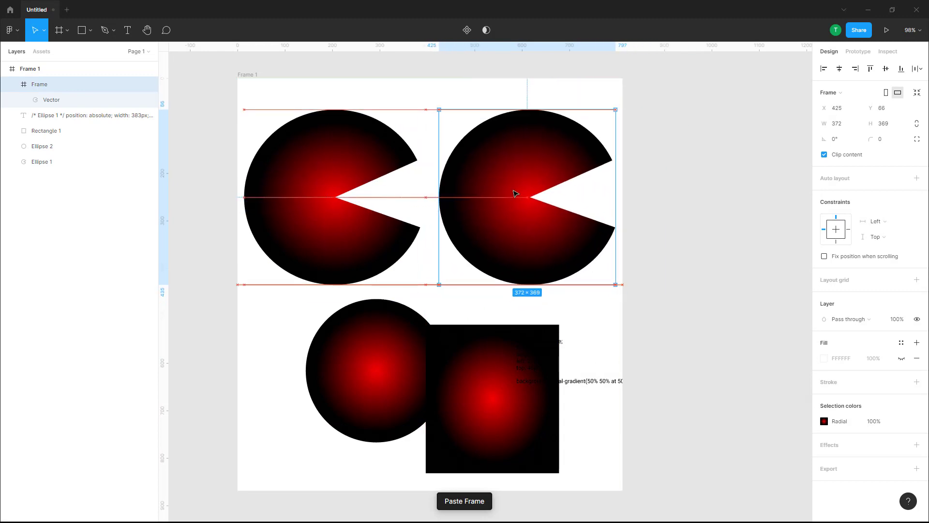
# Step: Move the pasted SVG copy of the cut ellipse down over the rectangle
pyautogui.scroll(5, 595, 181)
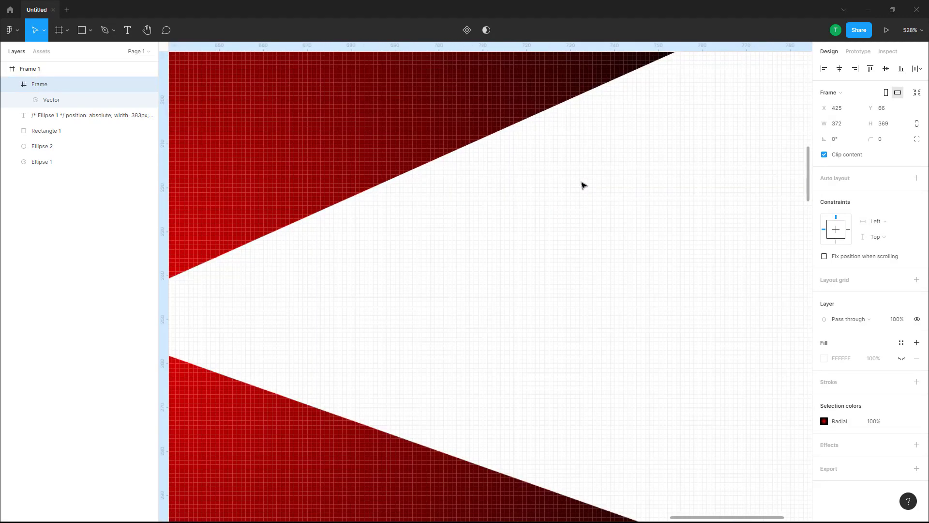
pyautogui.scroll(-6, 583, 185)
pyautogui.scroll(2, 534, 204)
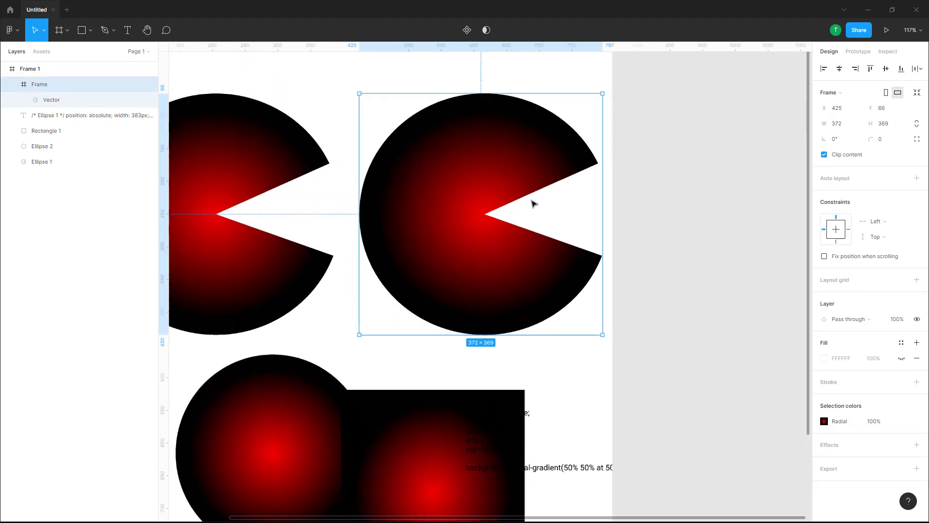
pyautogui.scroll(4, 534, 204)
pyautogui.scroll(-6, 316, 242)
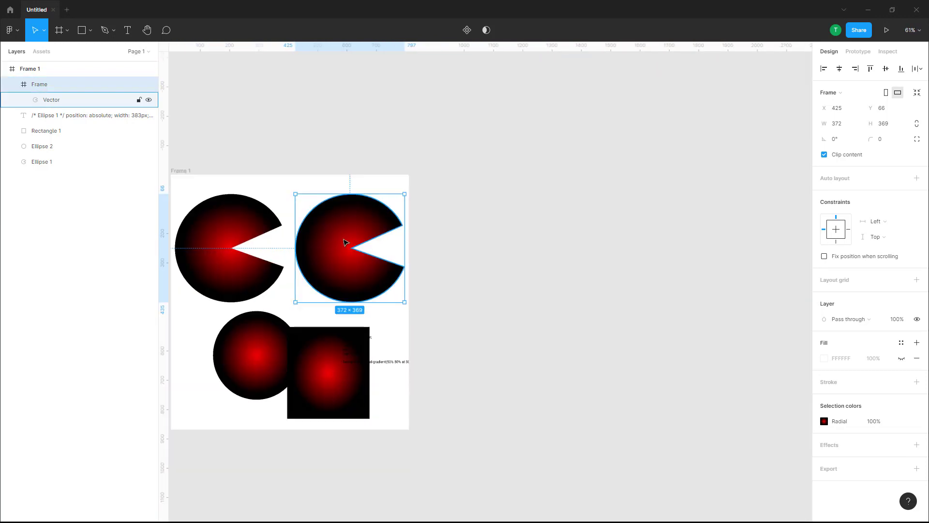
pyautogui.scroll(2, 212, 245)
pyautogui.moveTo(510, 212); pyautogui.dragTo(480, 415)
# Step: Copy the whole Frame 1 as SVG
pyautogui.click(467, 147)
pyautogui.rightClick(460, 144)
pyautogui.moveTo(498, 188)
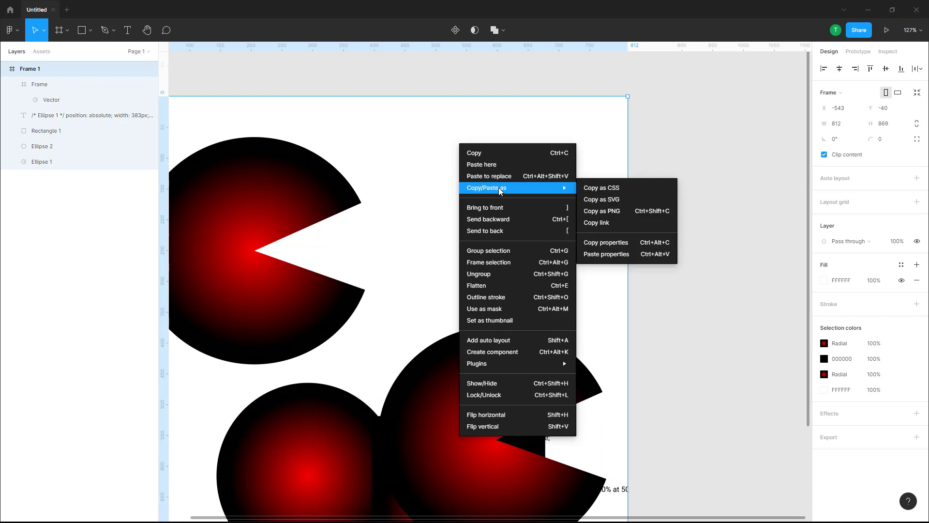
pyautogui.click(607, 199)
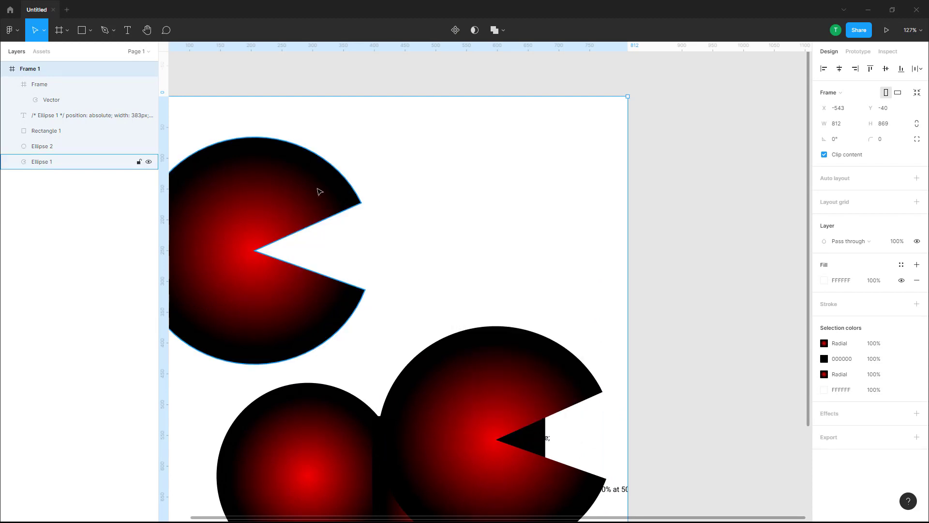
# Step: Copy the cut ellipse as PNG
pyautogui.click(319, 192)
pyautogui.rightClick(285, 184)
pyautogui.moveTo(341, 228)
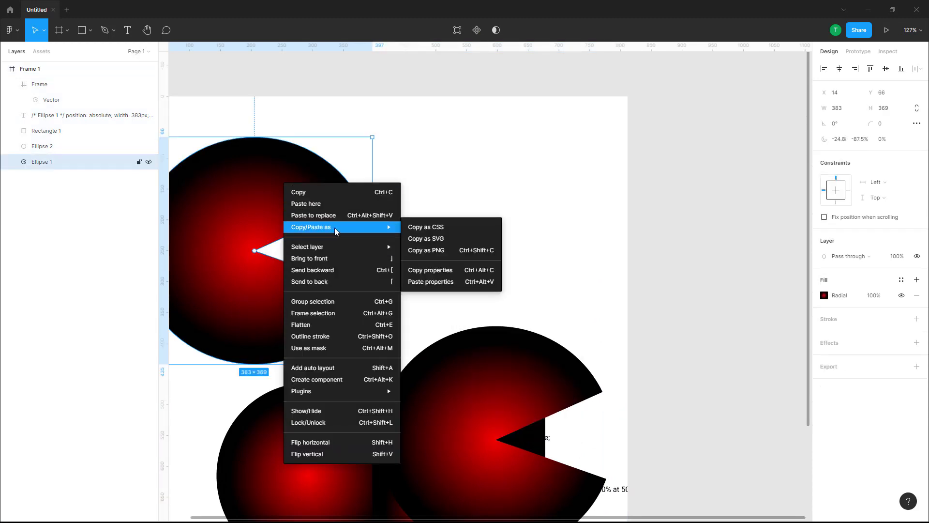
pyautogui.click(432, 251)
# Step: Copy Frame 1 as PNG and paste it as an image in the frame's empty area beside the cut ellipse
pyautogui.rightClick(434, 151)
pyautogui.moveTo(450, 193)
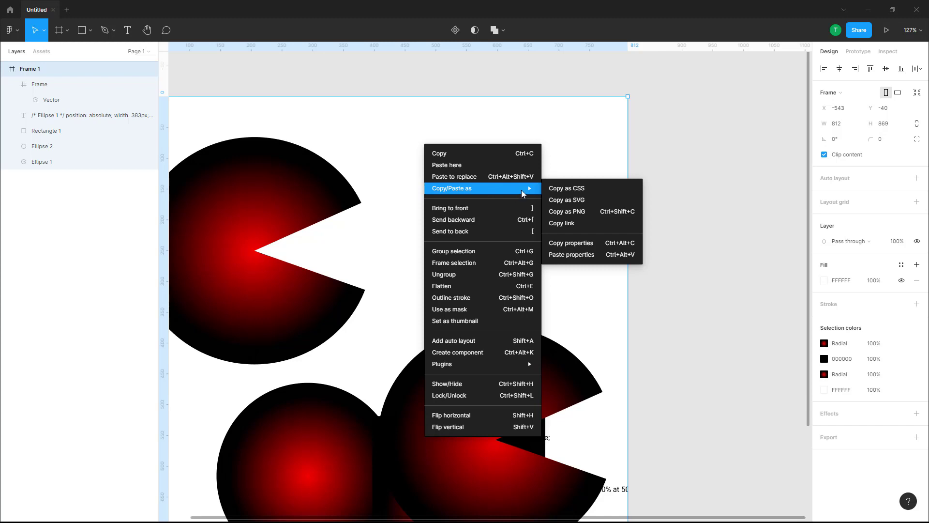
pyautogui.click(578, 216)
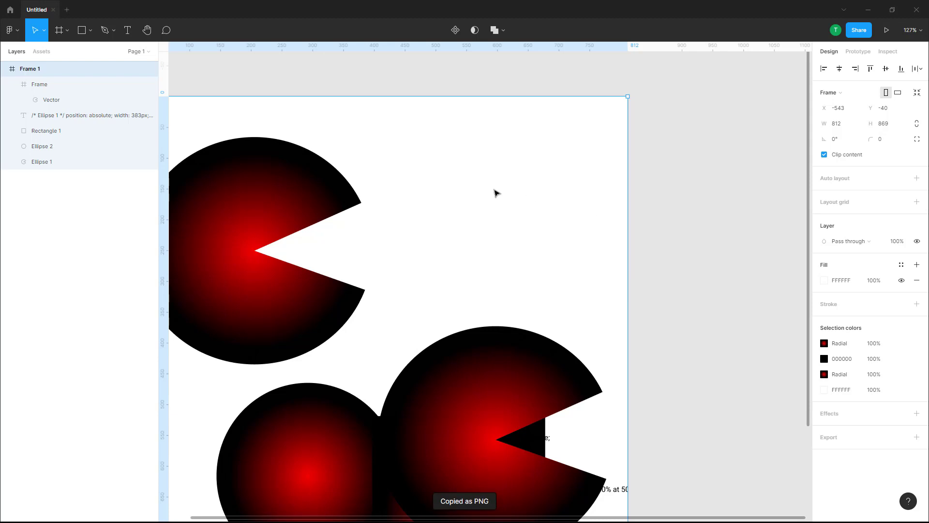
pyautogui.scroll(-3, 492, 198)
pyautogui.scroll(4, 484, 208)
pyautogui.rightClick(430, 225)
pyautogui.moveTo(471, 271)
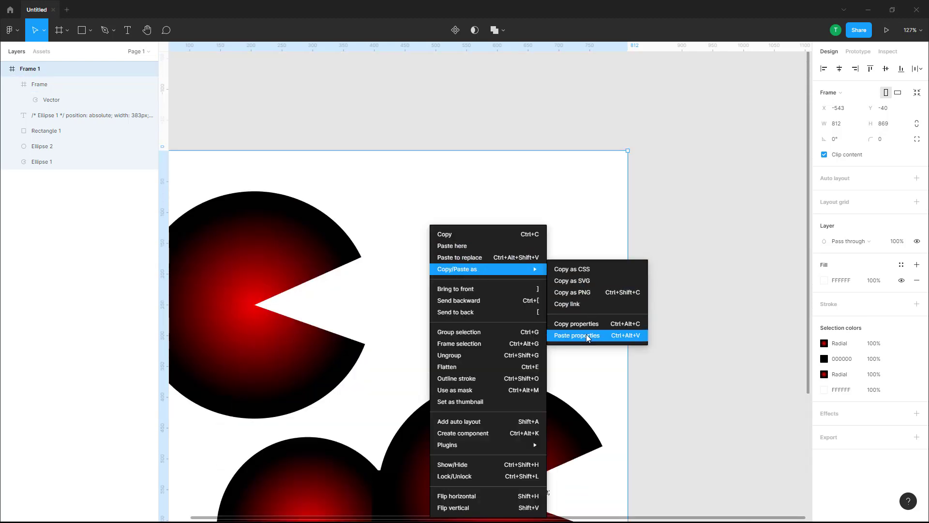
pyautogui.click(500, 248)
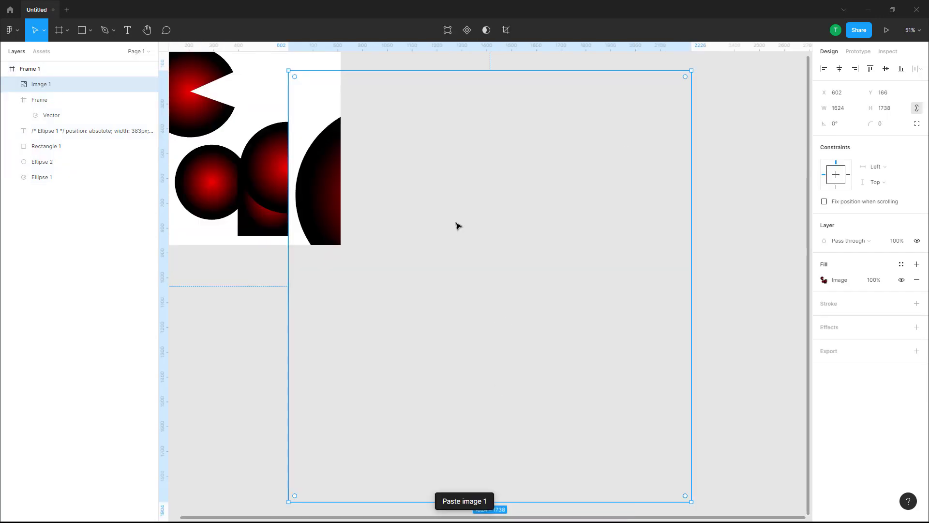
# Step: Shrink the pasted PNG image to about 558 by 710 and place it at about X 313, Y 138
pyautogui.moveTo(399, 189); pyautogui.dragTo(329, 165)
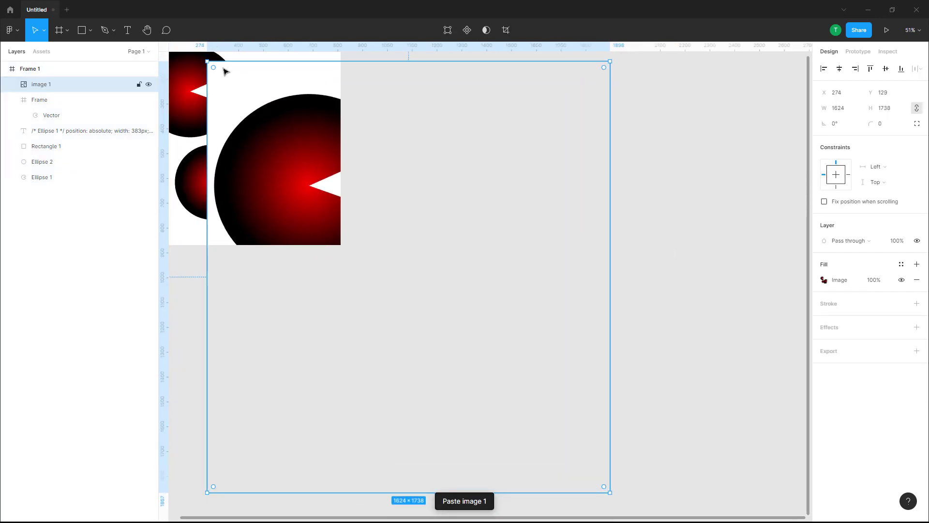
pyautogui.moveTo(207, 62); pyautogui.dragTo(252, 100)
pyautogui.moveTo(350, 200); pyautogui.dragTo(299, 159)
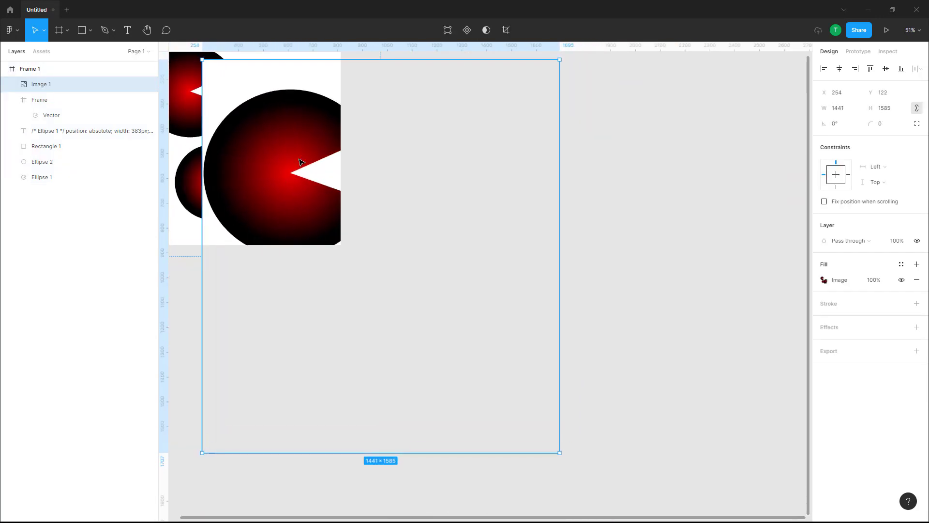
pyautogui.moveTo(559, 450); pyautogui.dragTo(341, 239)
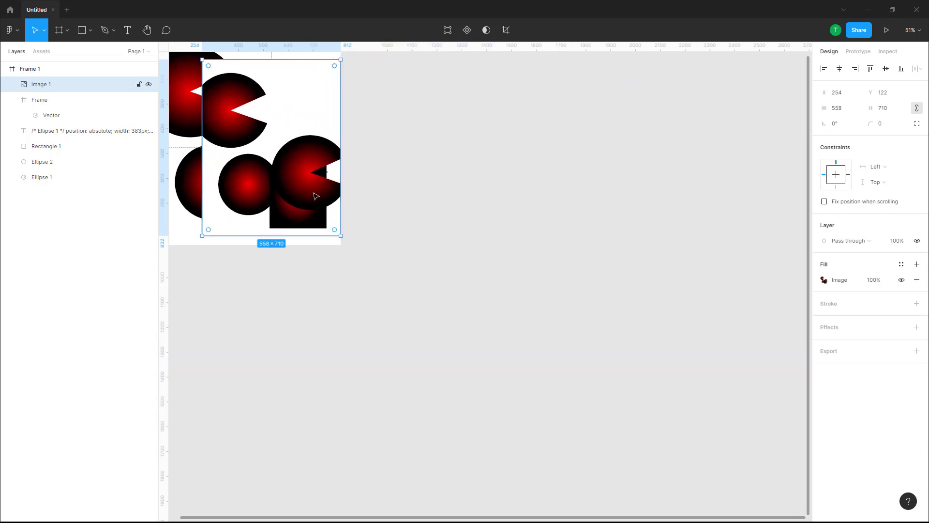
pyautogui.moveTo(297, 163); pyautogui.dragTo(312, 168)
# Step: Delete the PNG image, the SVG copy, the second ellipse, the rectangle and the CSS text, keeping only the cut ellipse in the frame
pyautogui.scroll(15, 268, 96)
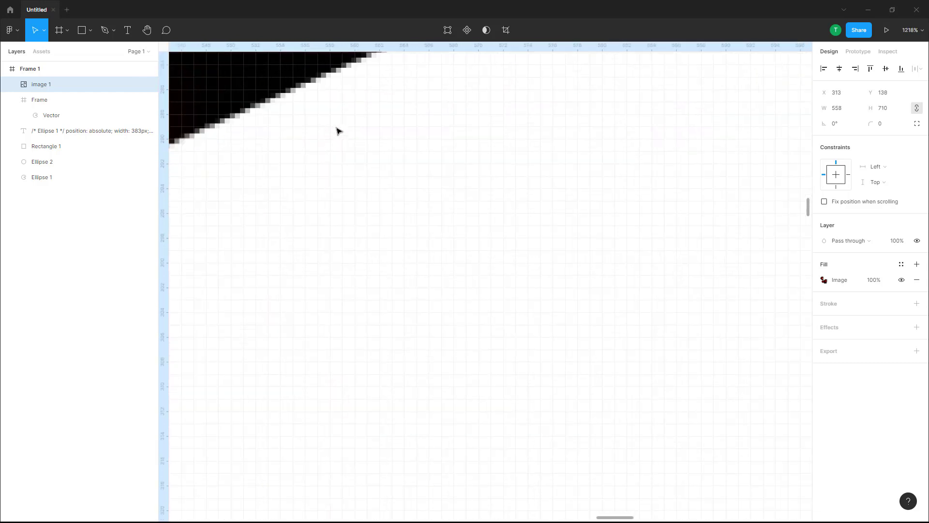
pyautogui.scroll(-12, 309, 112)
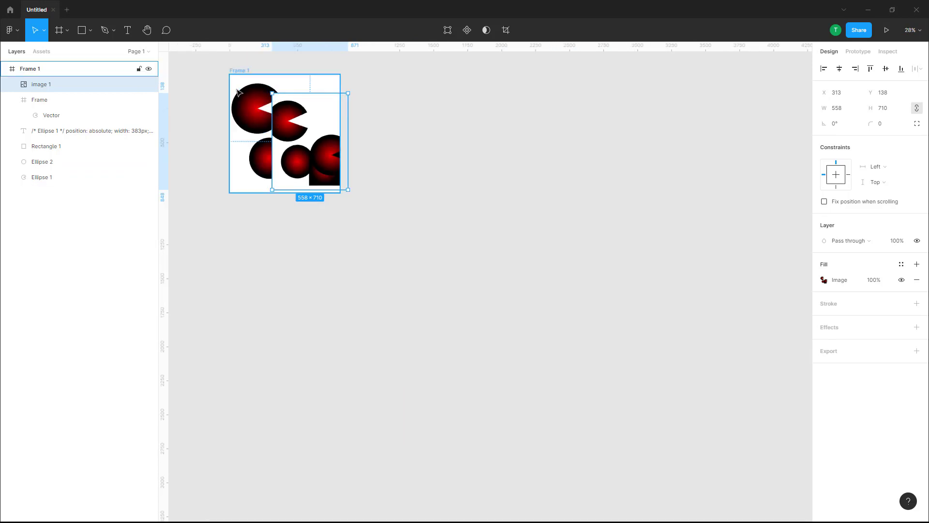
pyautogui.scroll(-1, 436, 212)
pyautogui.press('Delete')
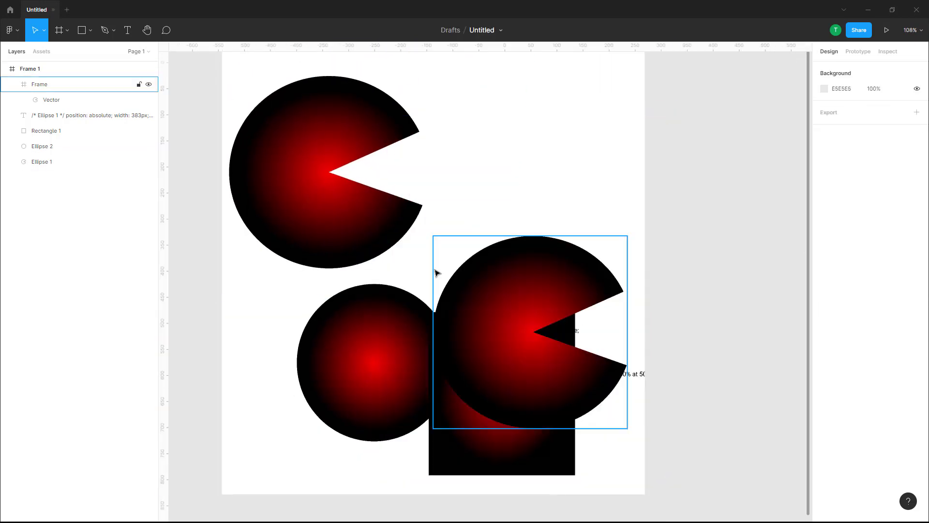
pyautogui.click(403, 320)
pyautogui.press('Delete')
pyautogui.press('Delete')
pyautogui.click(531, 319)
pyautogui.press('Delete')
pyautogui.click(595, 376)
pyautogui.press('Delete')
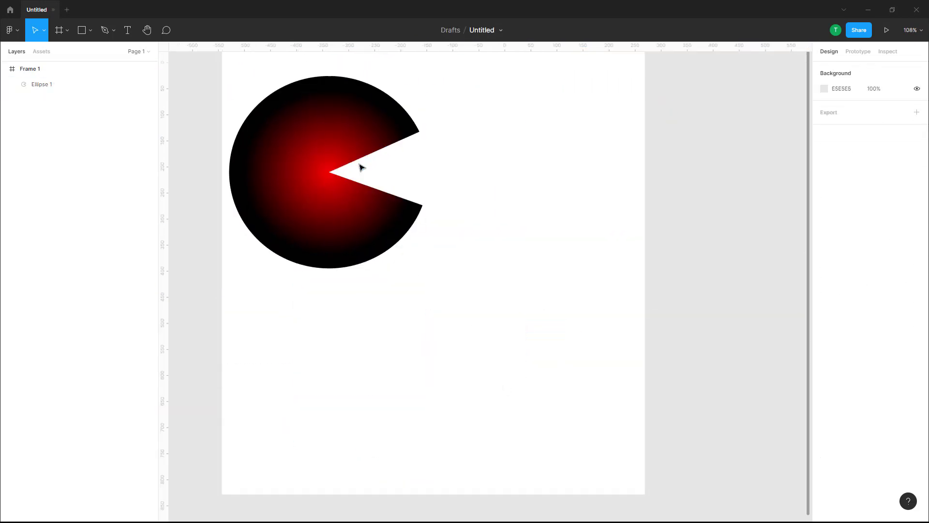
pyautogui.click(325, 117)
pyautogui.rightClick(318, 107)
pyautogui.moveTo(364, 159)
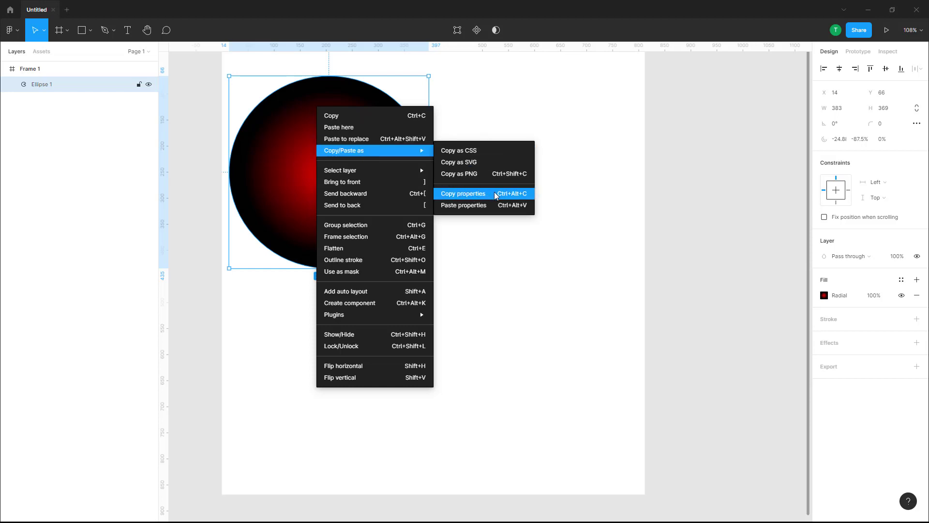
pyautogui.click(486, 315)
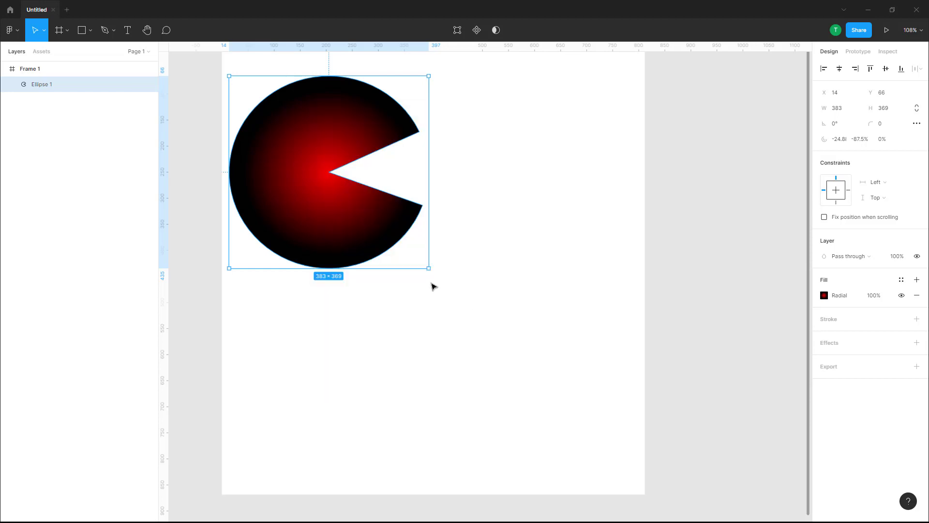
pyautogui.rightClick(325, 201)
# Step: Copy the link to Frame 1
pyautogui.rightClick(555, 163)
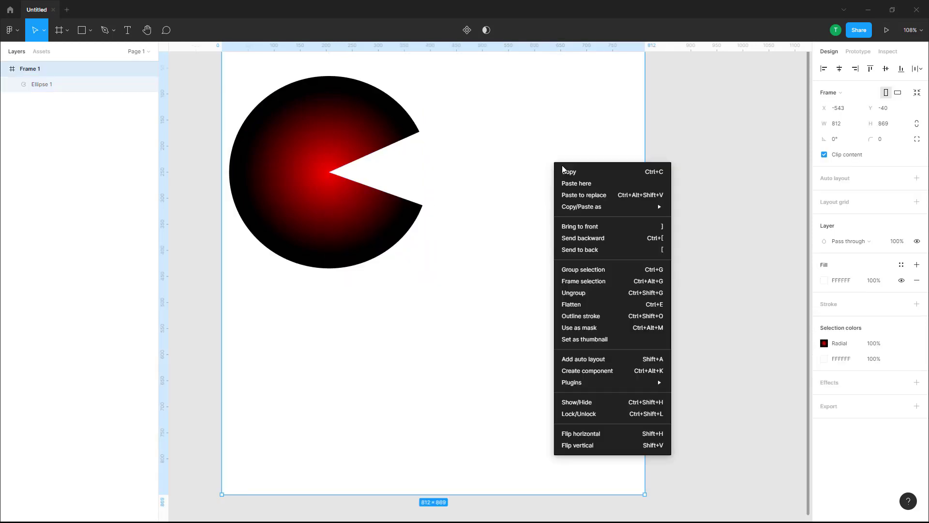
pyautogui.moveTo(612, 211)
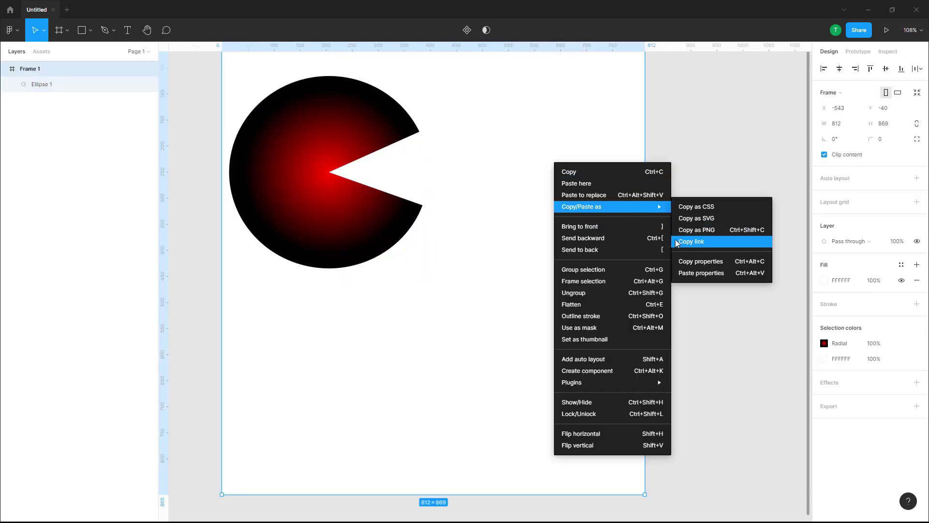
pyautogui.click(711, 242)
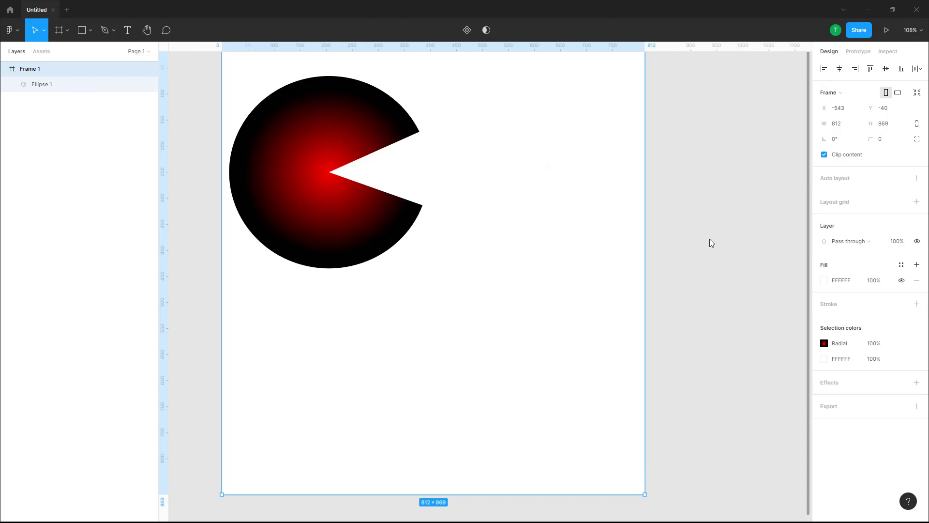
pyautogui.rightClick(486, 220)
pyautogui.moveTo(504, 265)
pyautogui.click(439, 261)
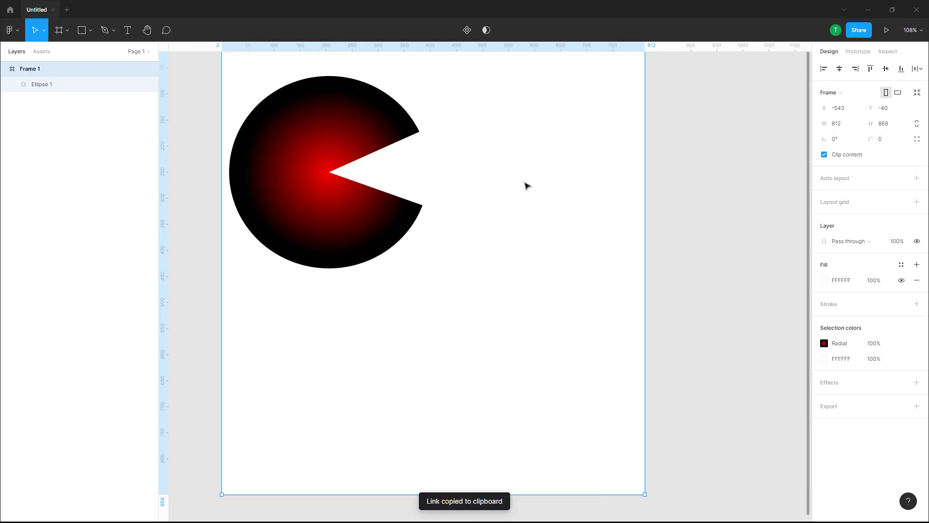
pyautogui.click(528, 98)
pyautogui.rightClick(522, 97)
pyautogui.moveTo(578, 139)
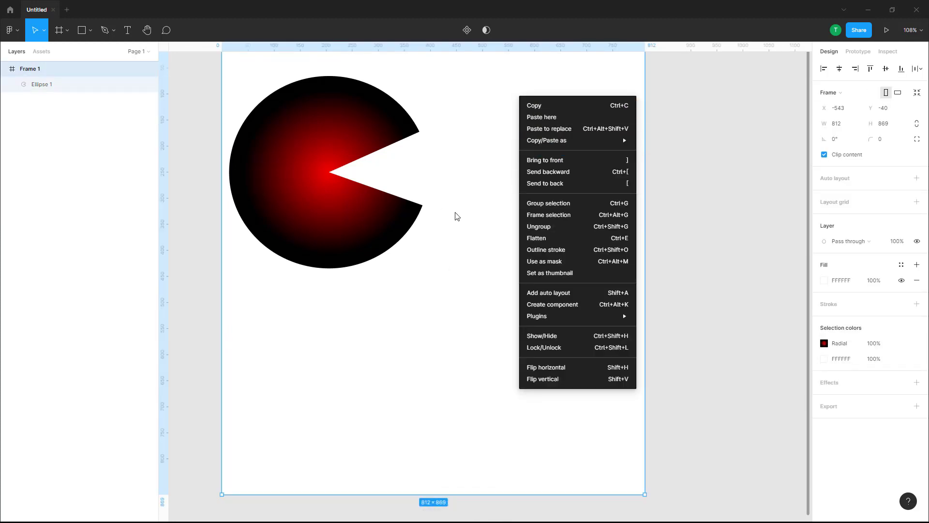
pyautogui.click(483, 250)
# Step: Draw a text box about 663 by 219 below the cut ellipse and paste the copied frame link as text
pyautogui.click(127, 30)
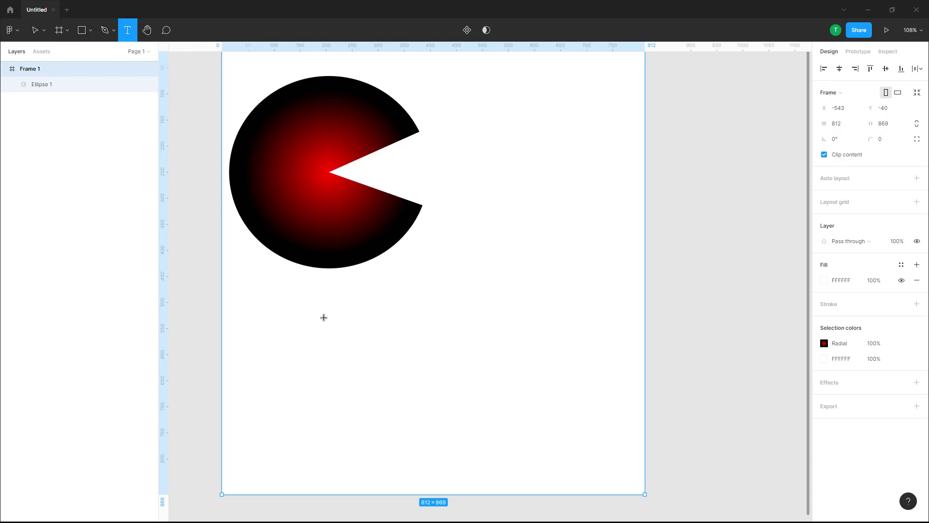
pyautogui.moveTo(266, 292); pyautogui.dragTo(613, 407)
pyautogui.rightClick(442, 311)
pyautogui.moveTo(517, 356)
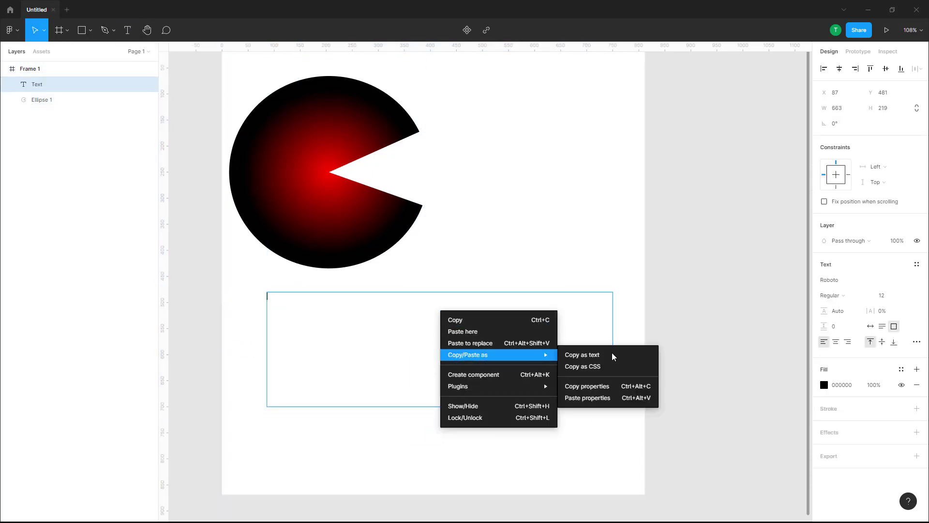
pyautogui.click(510, 331)
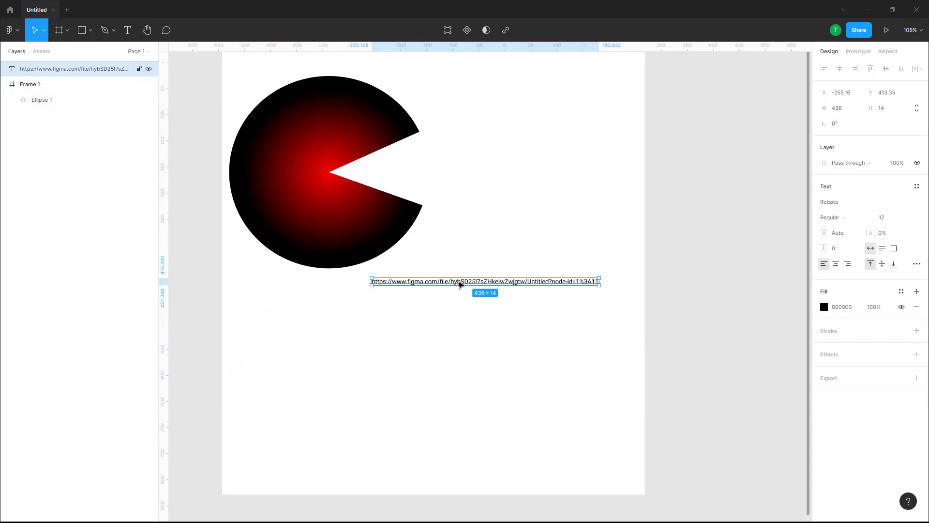